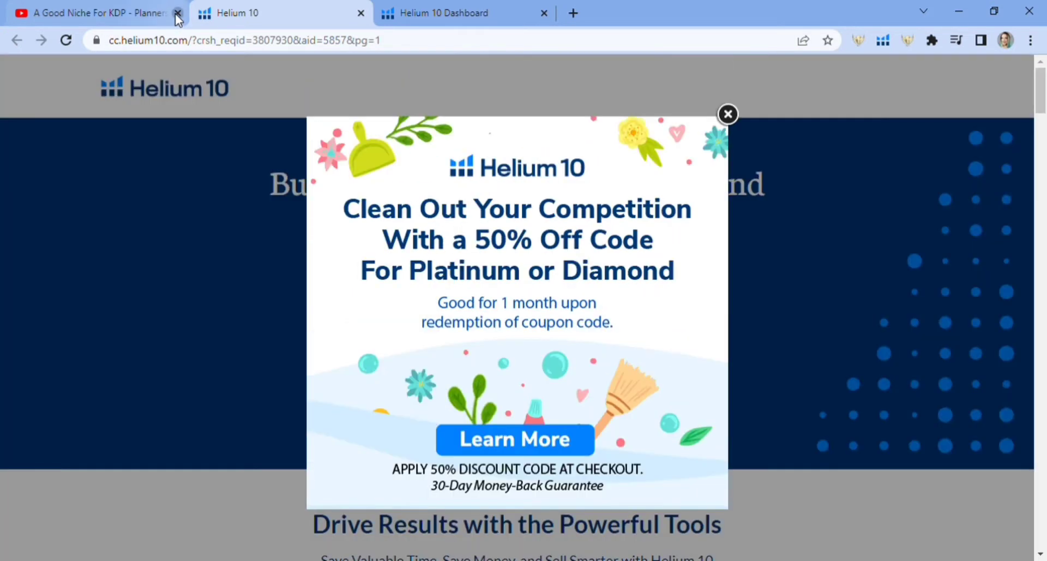
# - Close the KDP video and Dashboard tabs, dismiss the 50% off promo, and open Plans & Pricing
pyautogui.click(178, 13)
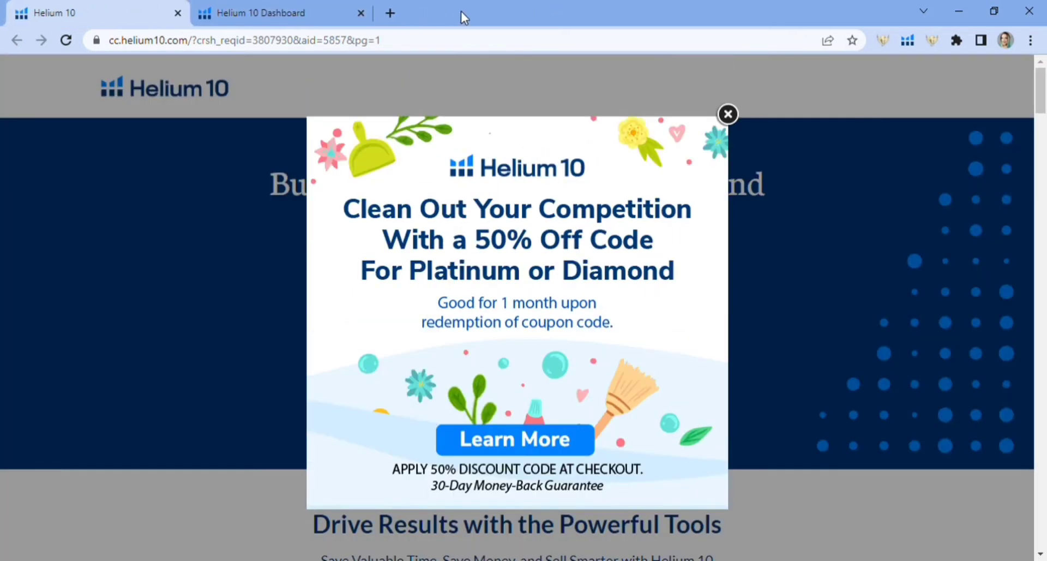
pyautogui.click(361, 13)
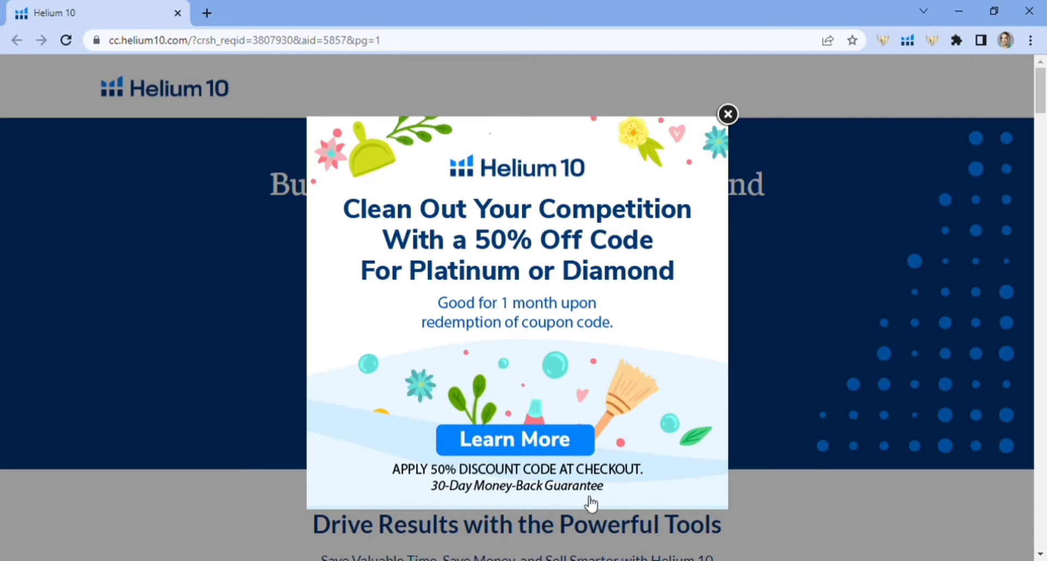
pyautogui.click(728, 115)
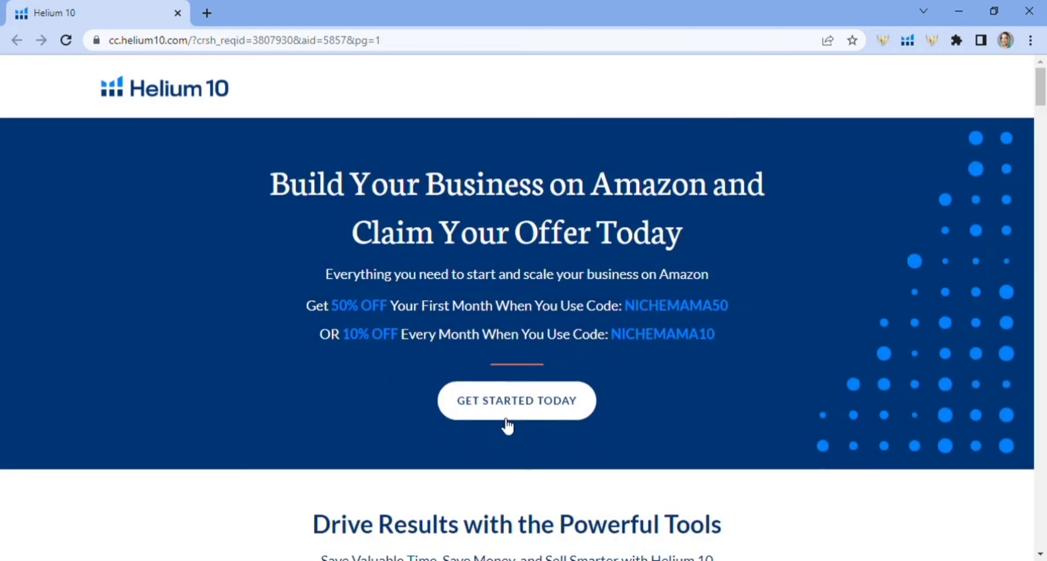
pyautogui.click(503, 409)
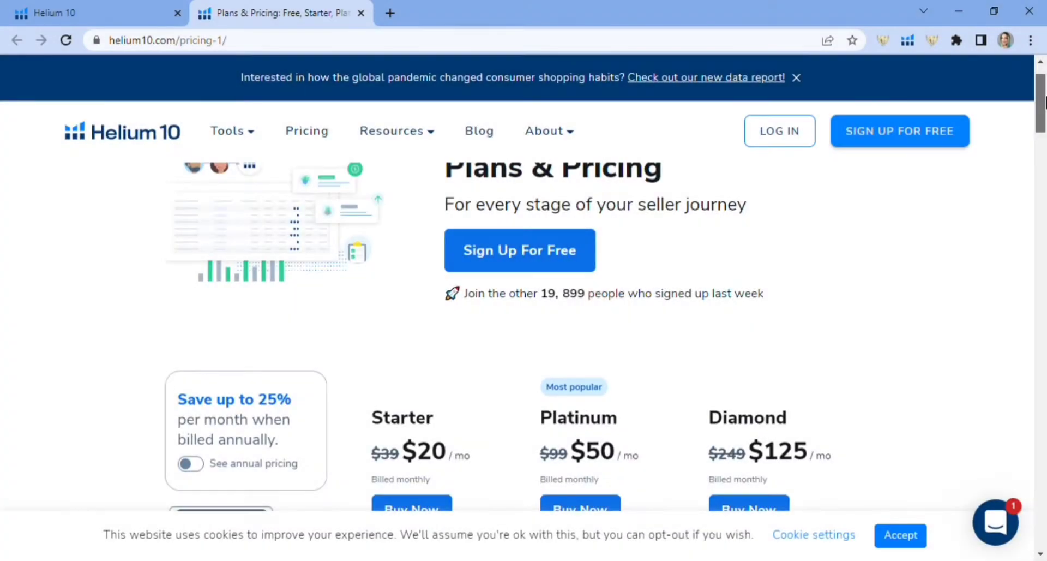
# - Remove the NICHEMAMA50 coupon and expand the Analytics feature list to review full plan prices
pyautogui.scroll(-1, 1045, 104)
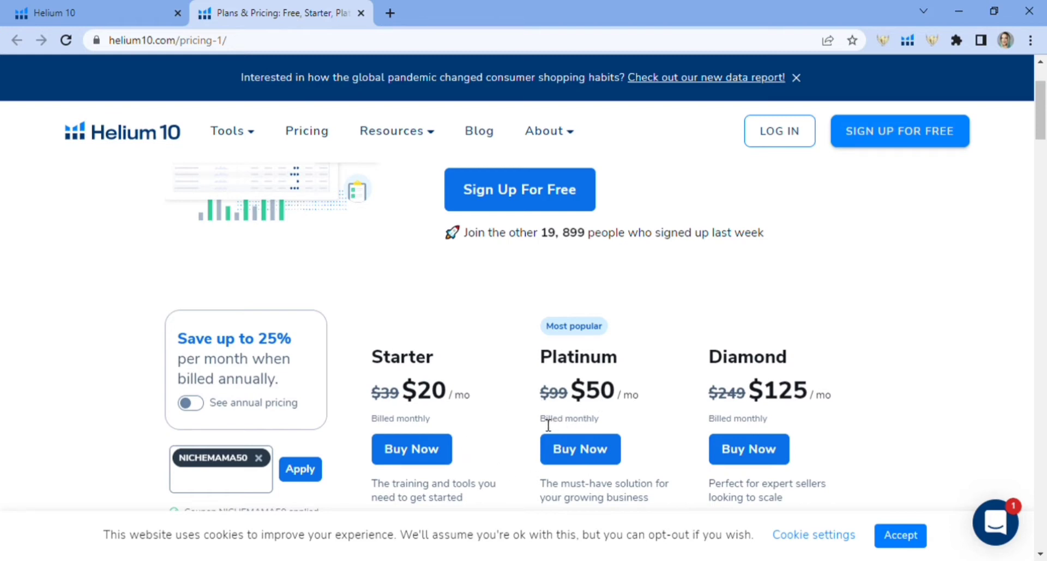
pyautogui.click(259, 462)
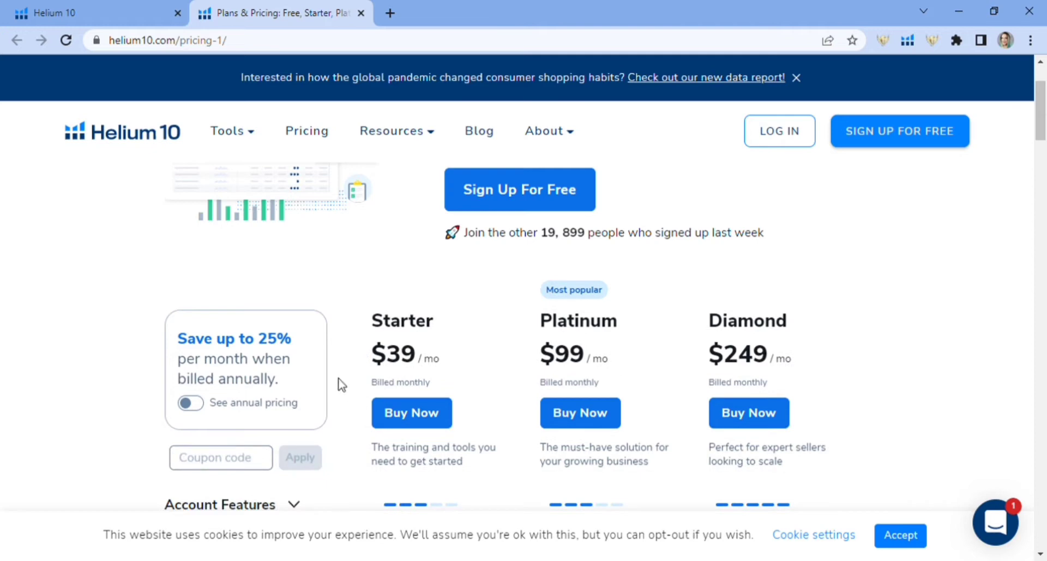
pyautogui.moveTo(1045, 83); pyautogui.dragTo(1045, 203)
pyautogui.click(252, 414)
pyautogui.moveTo(1044, 218); pyautogui.dragTo(1045, 136)
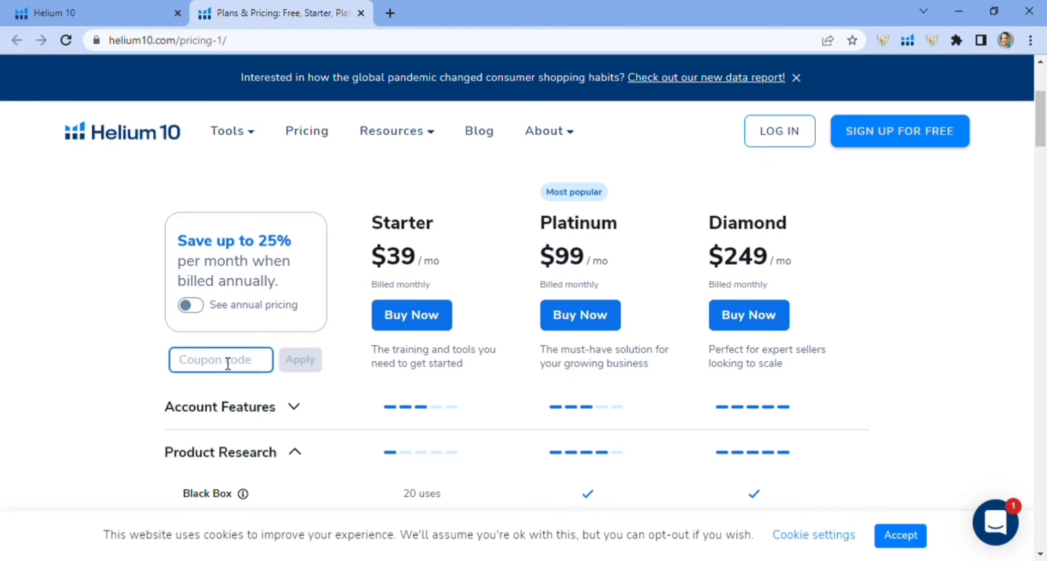
pyautogui.write('NI')
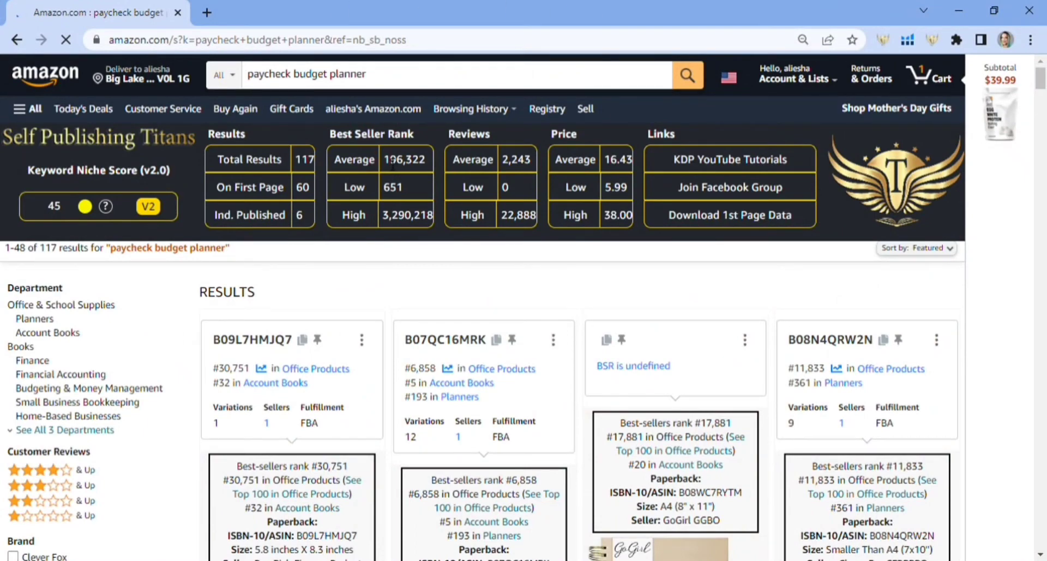
pyautogui.moveTo(384, 158); pyautogui.dragTo(429, 167)
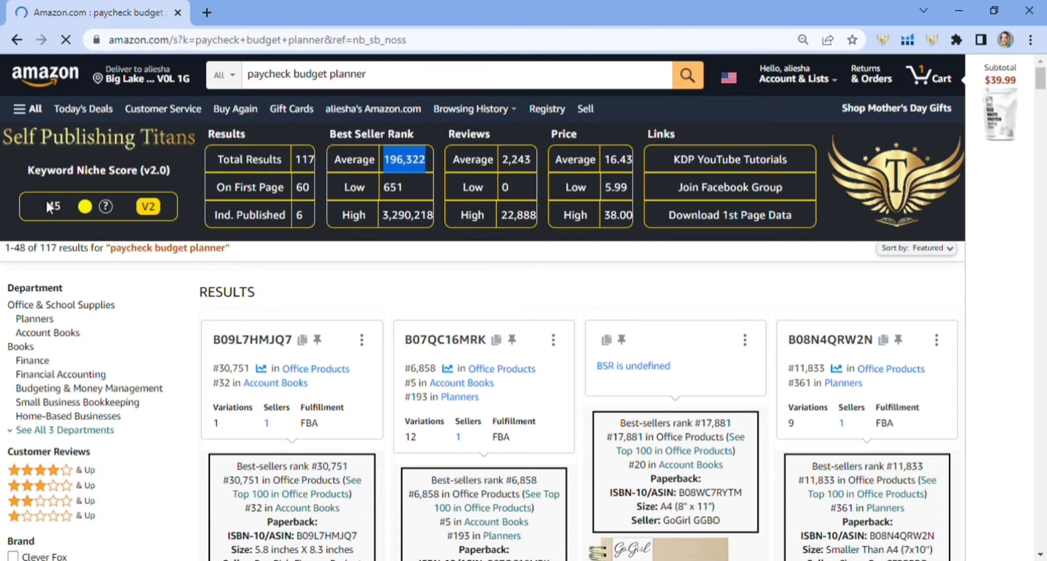
pyautogui.moveTo(48, 205); pyautogui.dragTo(64, 202)
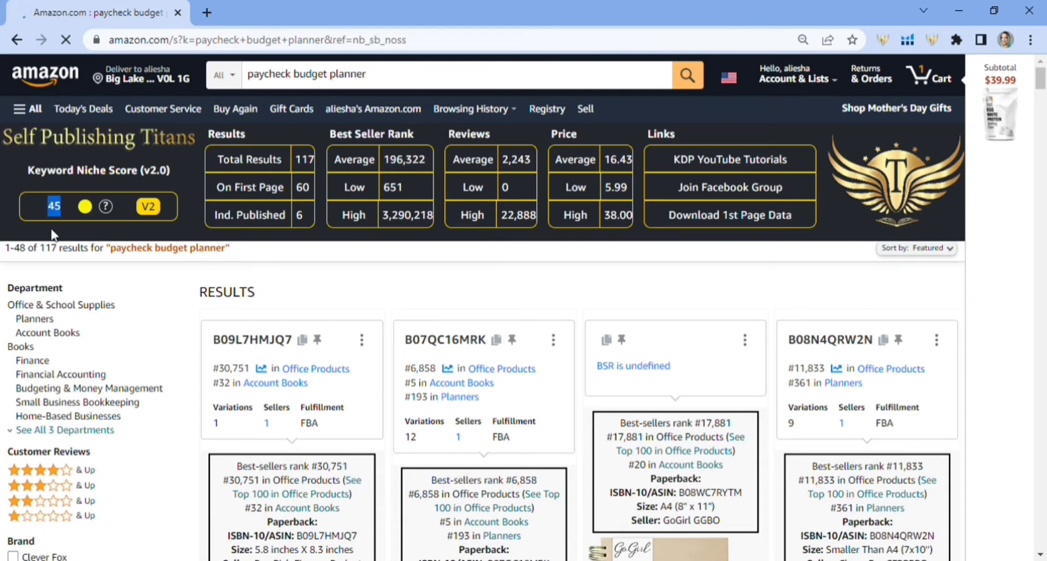
pyautogui.moveTo(37, 249); pyautogui.dragTo(59, 248)
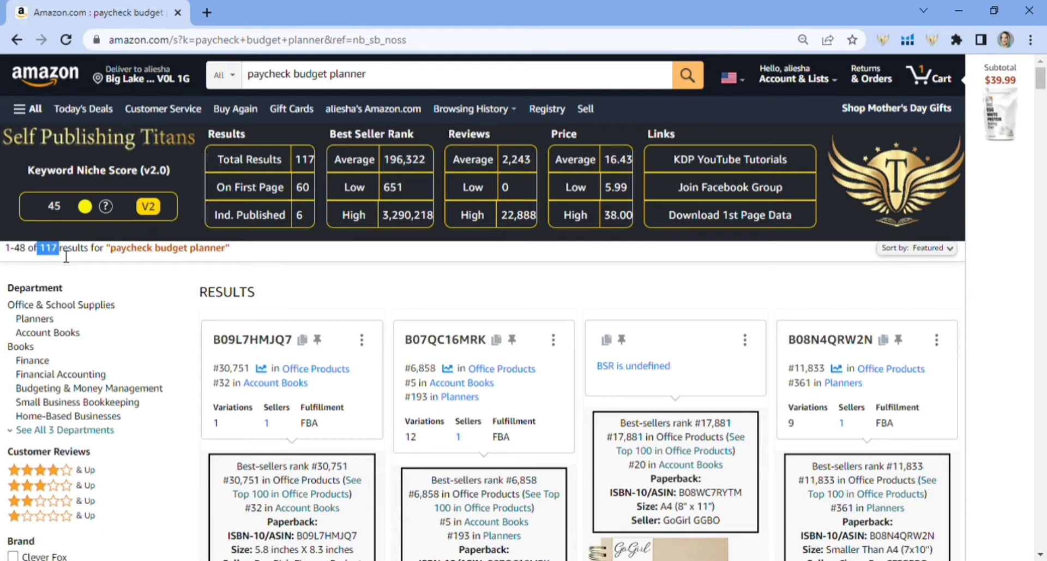
# - Run Xray and highlight total revenue $503,405, average price $16, average BSR 243,080 and first-product revenue
pyautogui.click(908, 42)
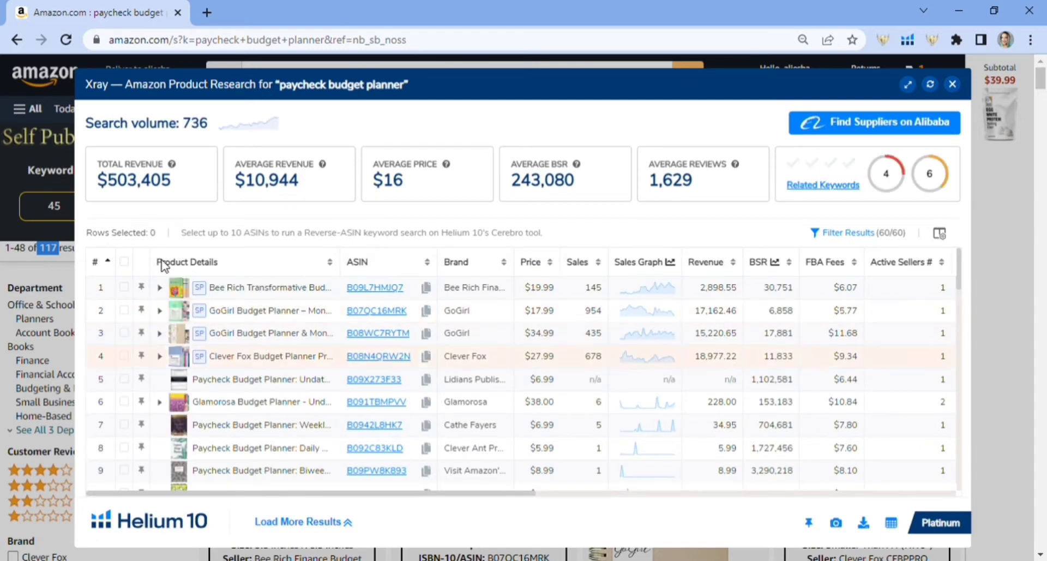
pyautogui.moveTo(108, 186); pyautogui.dragTo(310, 184)
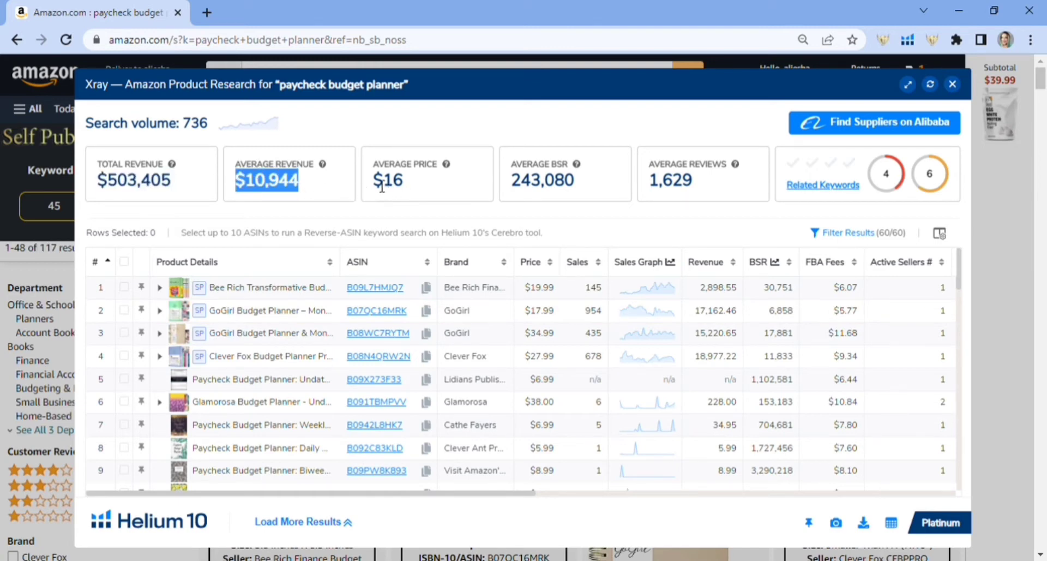
pyautogui.moveTo(373, 185); pyautogui.dragTo(409, 187)
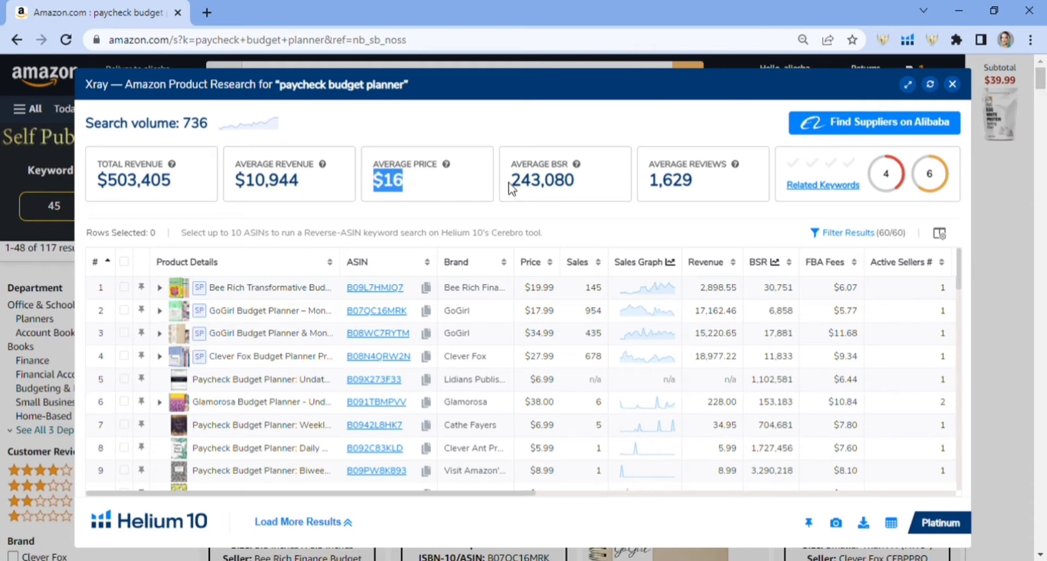
pyautogui.moveTo(516, 185); pyautogui.dragTo(699, 189)
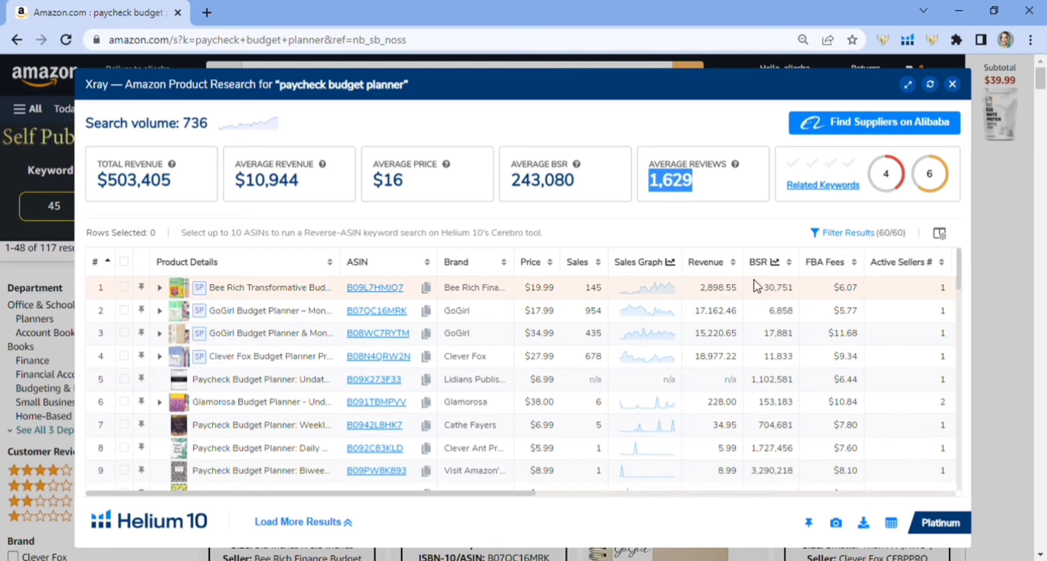
pyautogui.click(720, 295)
pyautogui.doubleClick(719, 294)
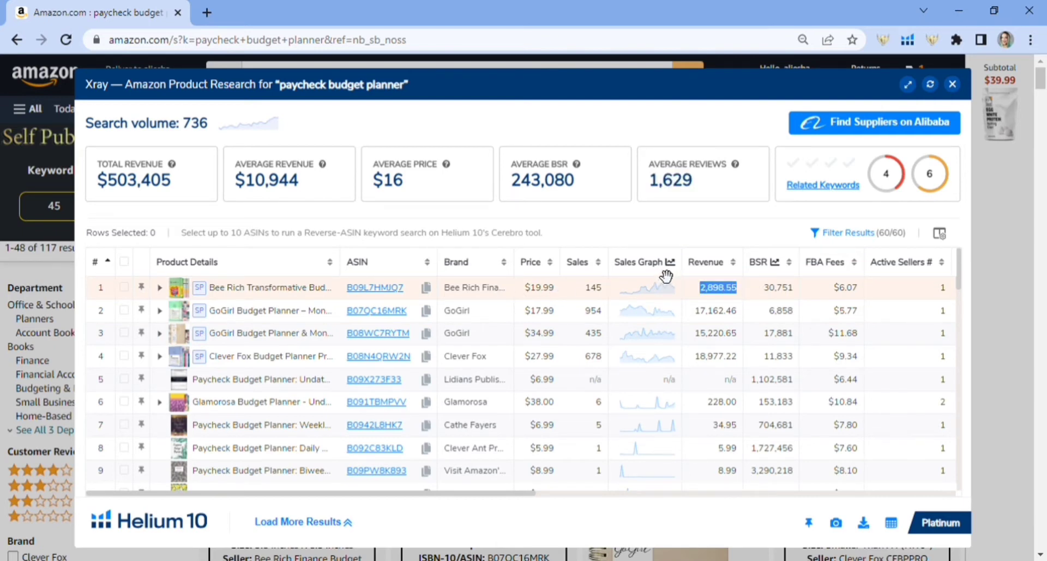
pyautogui.click(815, 234)
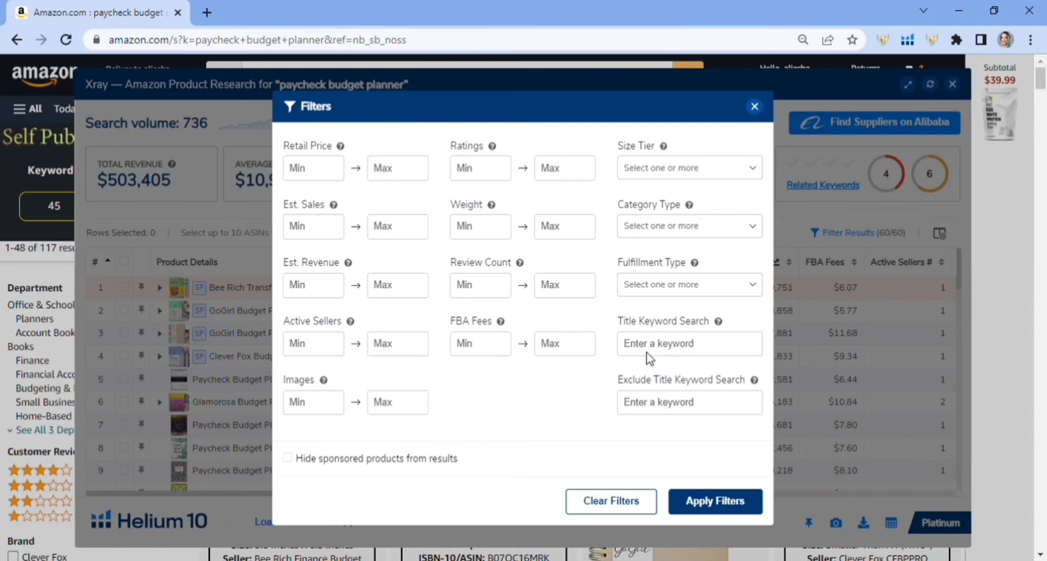
# - Hide sponsored products from the Xray results
pyautogui.click(293, 464)
pyautogui.click(708, 508)
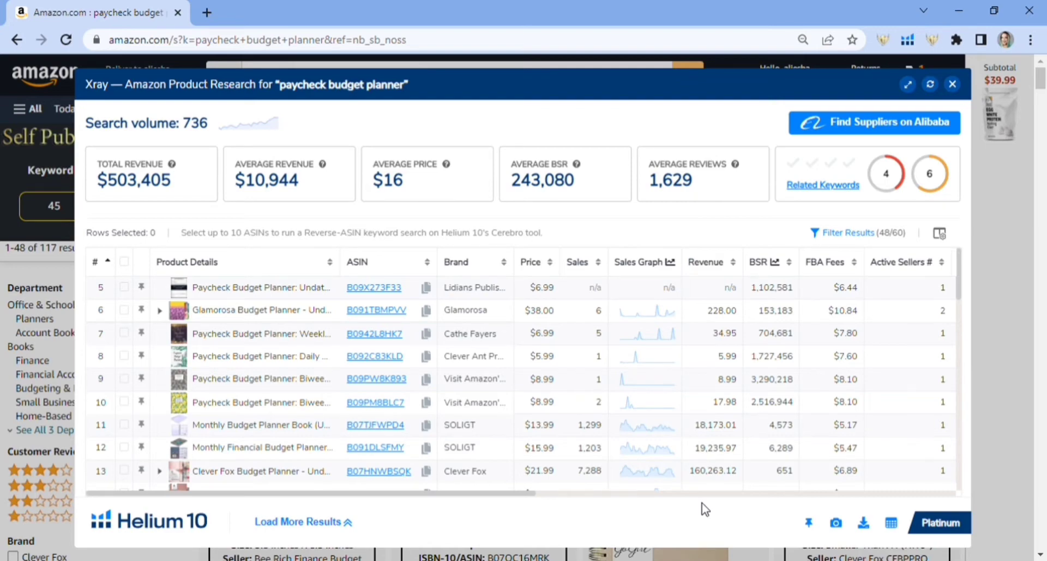
pyautogui.click(855, 234)
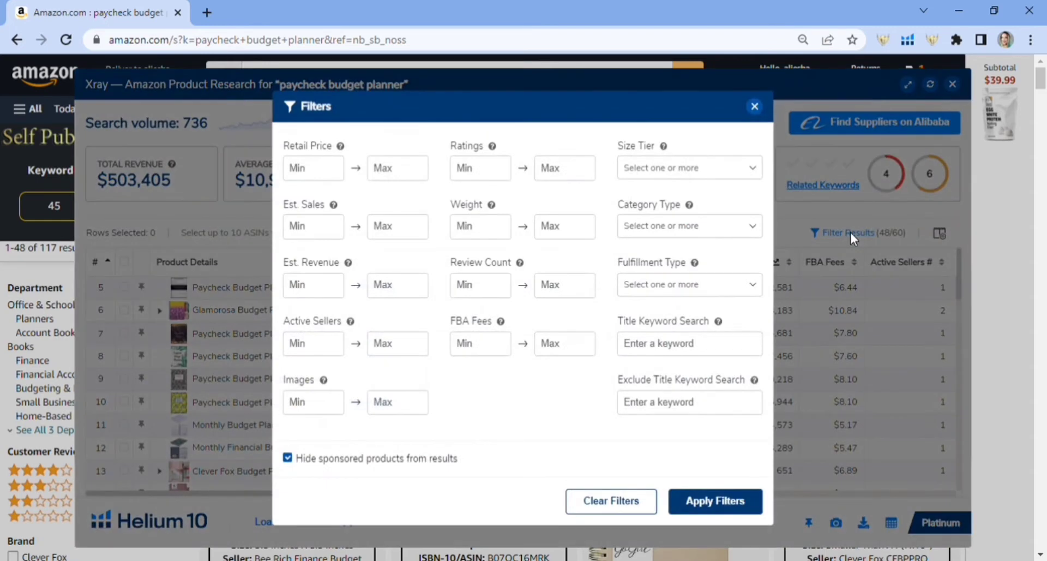
# - Enter 'budget planner' as the Title Keyword Search filter
pyautogui.click(665, 348)
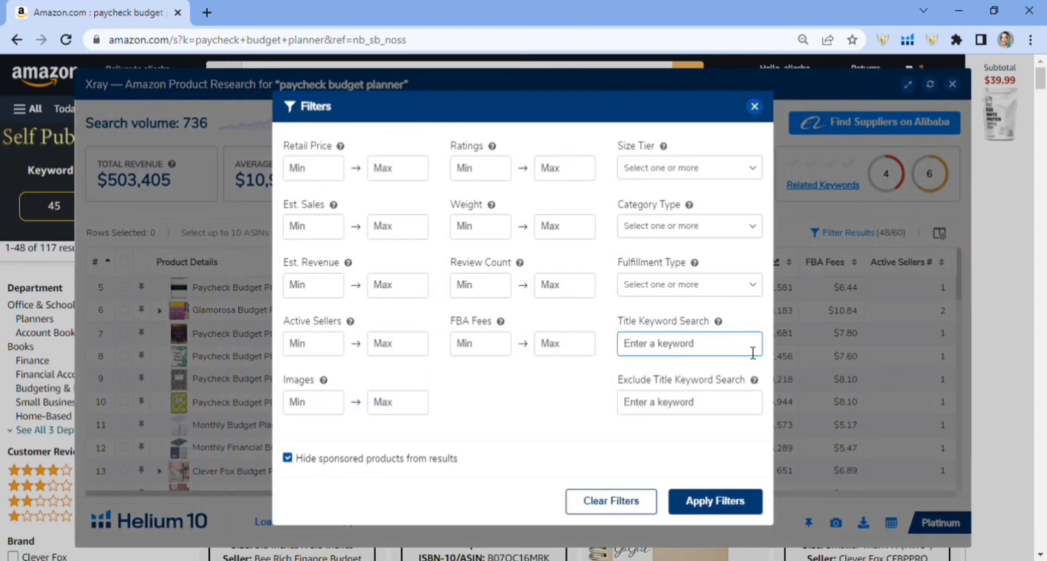
pyautogui.write('pa')
pyautogui.press('BackSpace')
pyautogui.press('BackSpace')
pyautogui.press('BackSpace')
pyautogui.press('BackSpace')
pyautogui.press('BackSpace')
pyautogui.press('BackSpace')
pyautogui.press('BackSpace')
pyautogui.write('b')
pyautogui.write('udget planne')
pyautogui.click(715, 501)
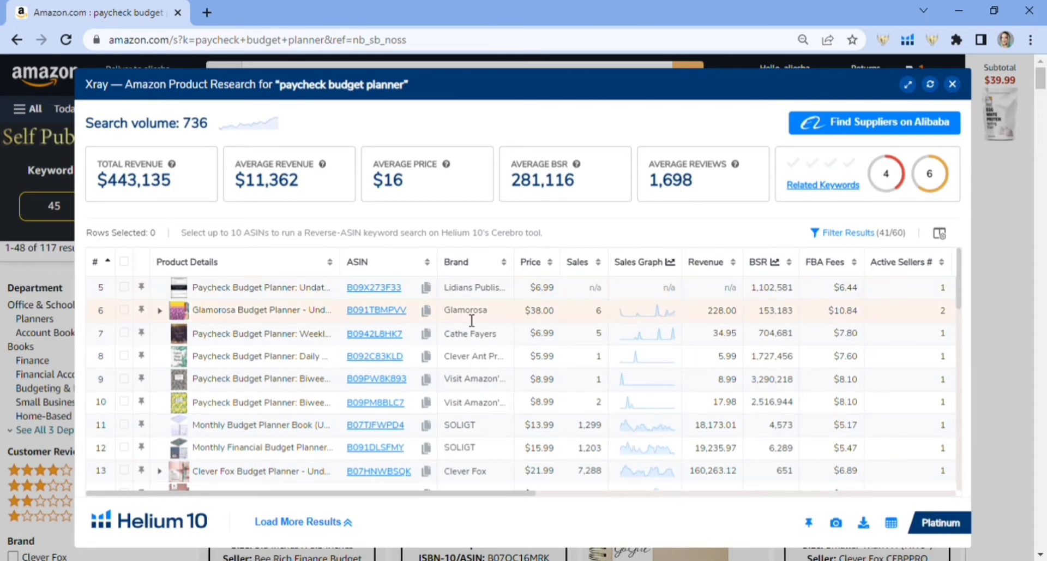
pyautogui.moveTo(283, 366)
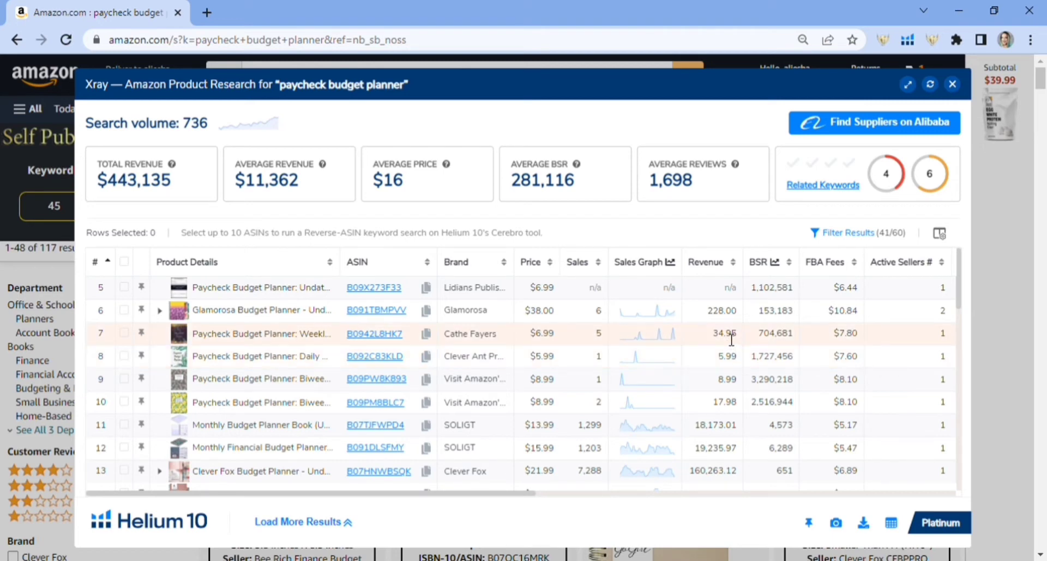
pyautogui.moveTo(308, 340)
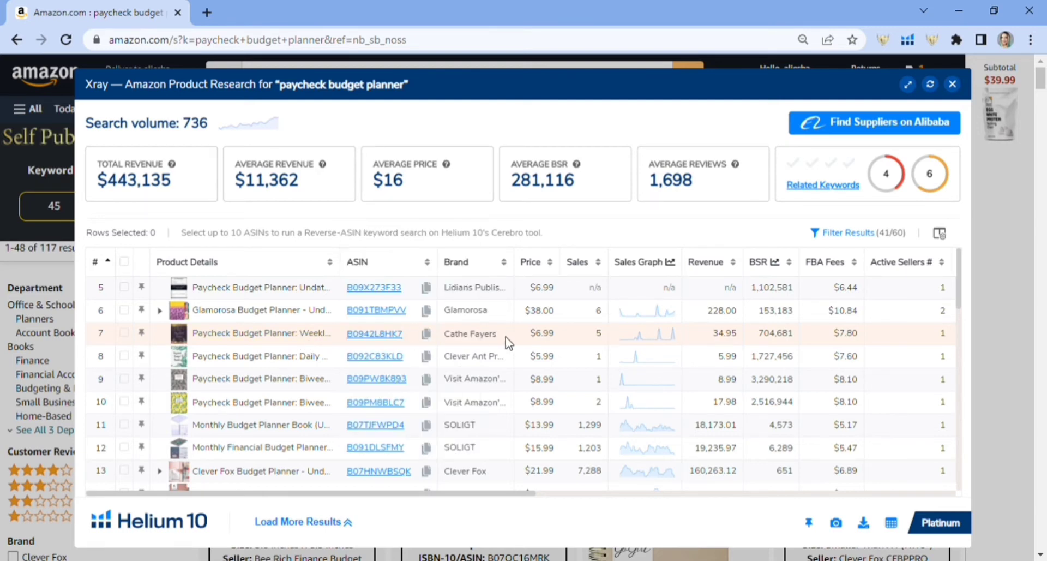
pyautogui.doubleClick(723, 335)
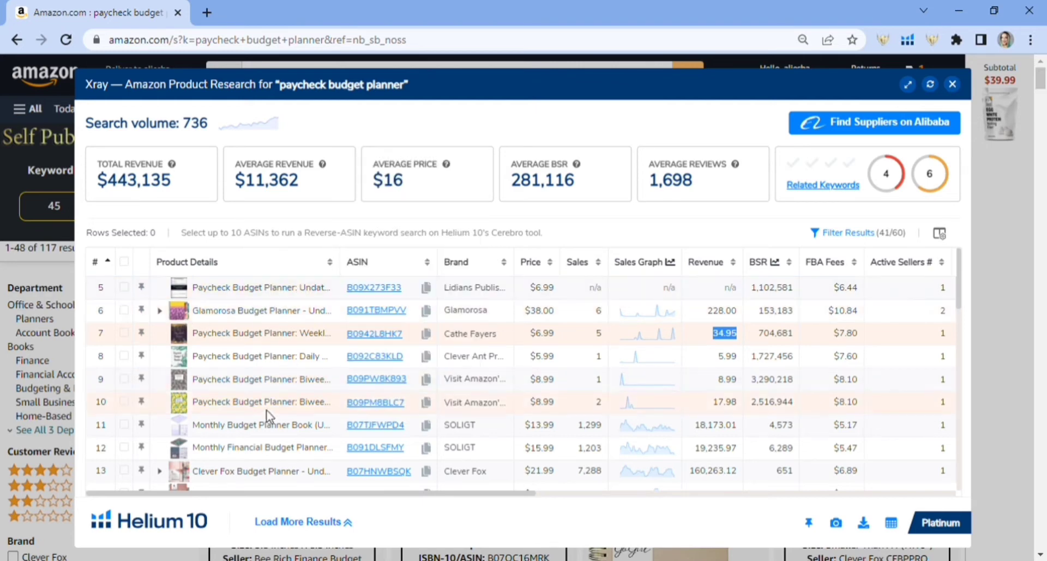
pyautogui.moveTo(271, 458)
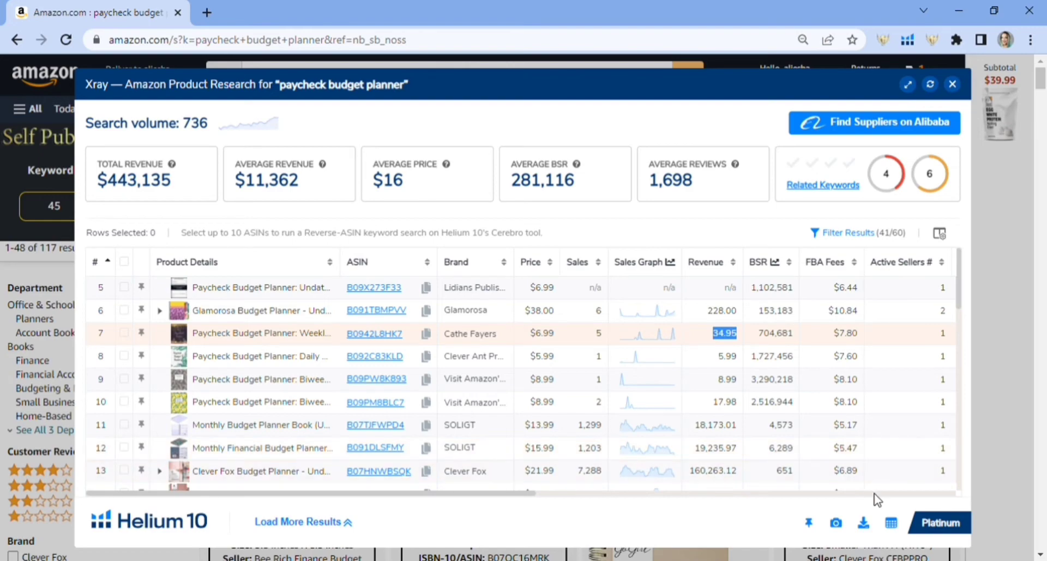
# - Change the title keyword filter to 'paycheck budget planner', leaving 5 of 60 products
pyautogui.click(857, 234)
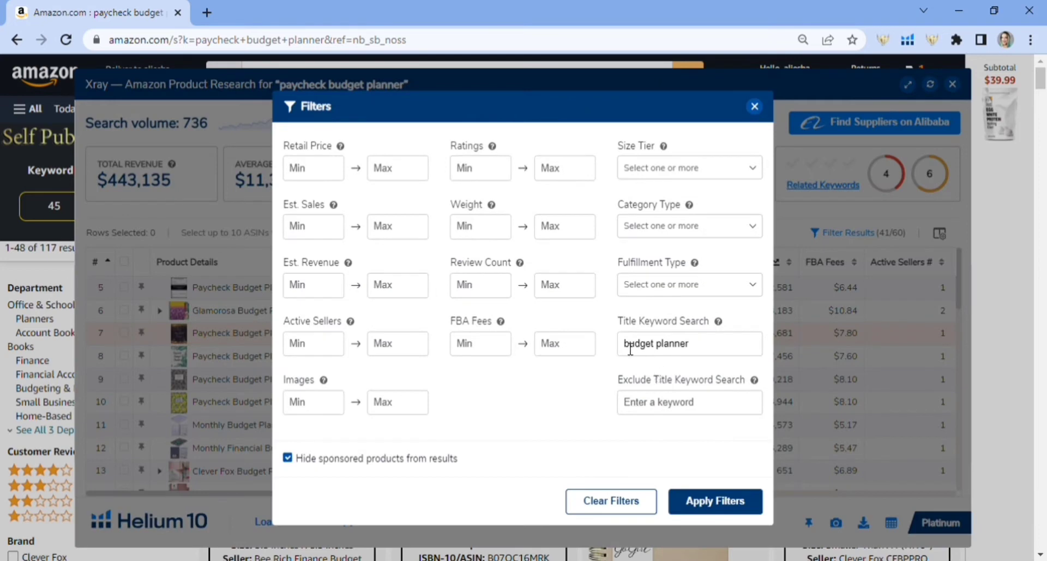
pyautogui.click(631, 348)
pyautogui.write('paych')
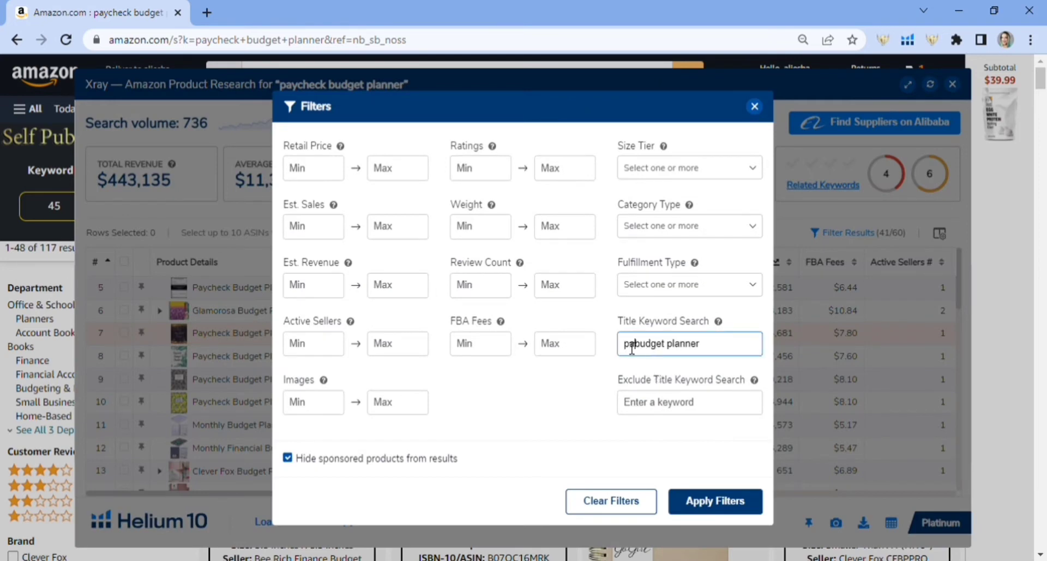
pyautogui.write('eck')
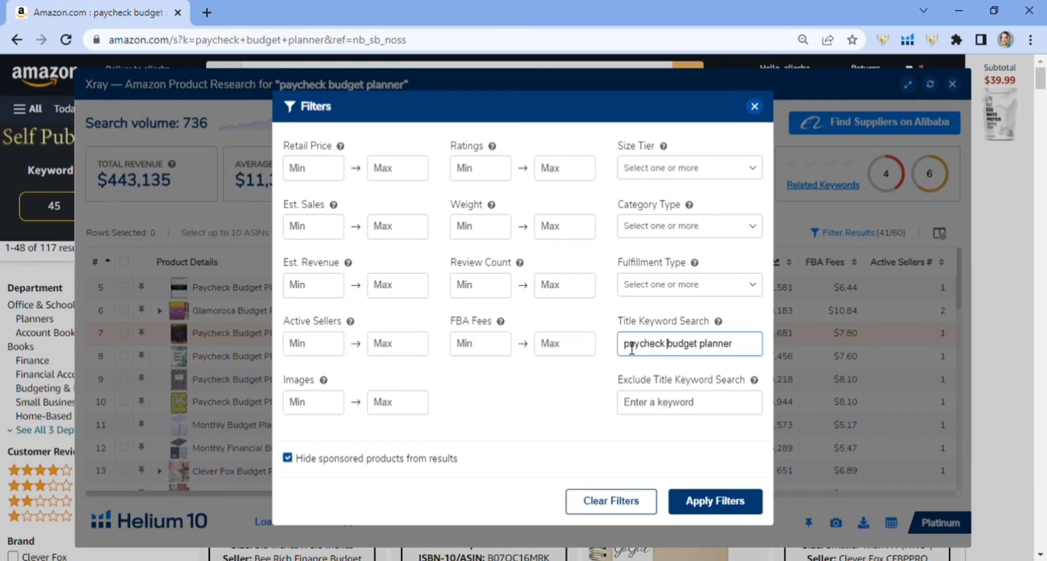
pyautogui.click(718, 498)
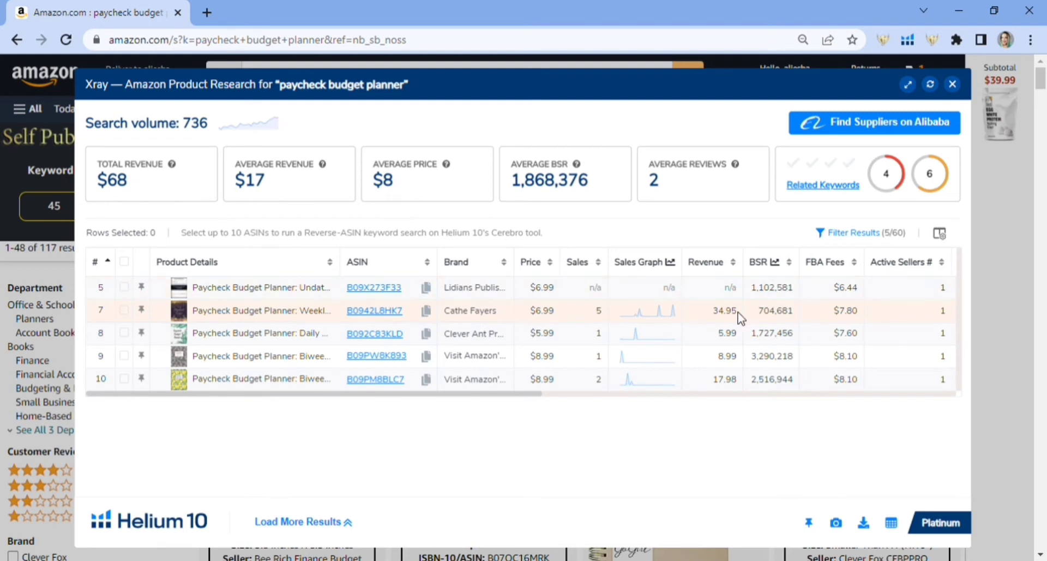
pyautogui.moveTo(308, 316)
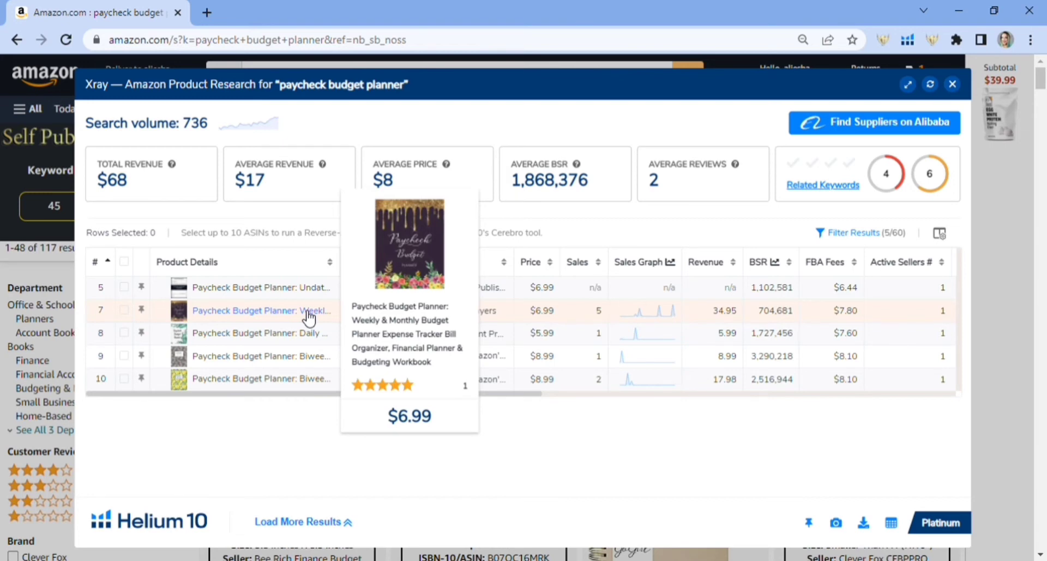
pyautogui.click(657, 316)
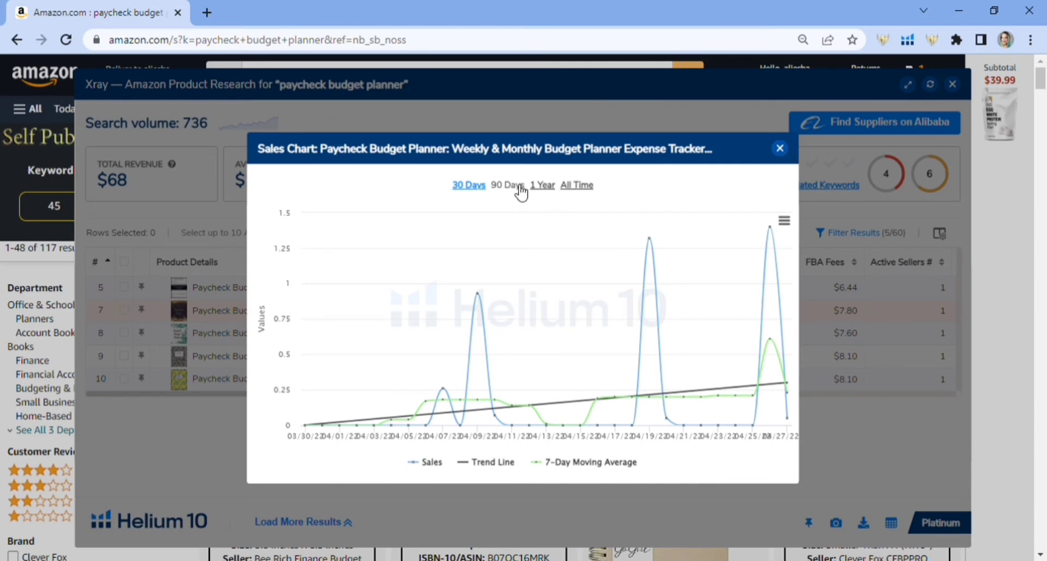
pyautogui.click(780, 149)
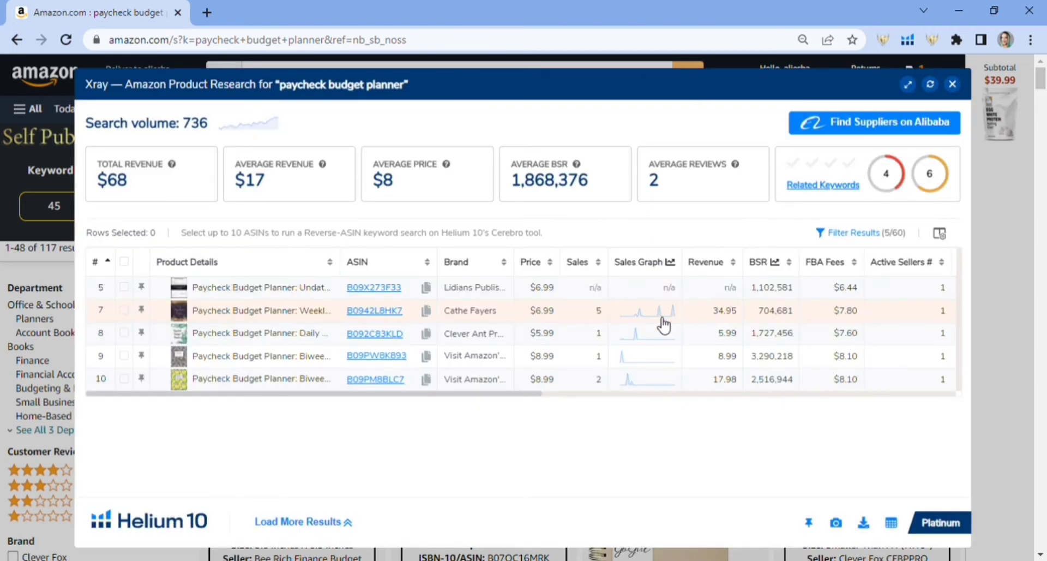
pyautogui.moveTo(287, 343)
pyautogui.moveTo(303, 388)
pyautogui.click(662, 385)
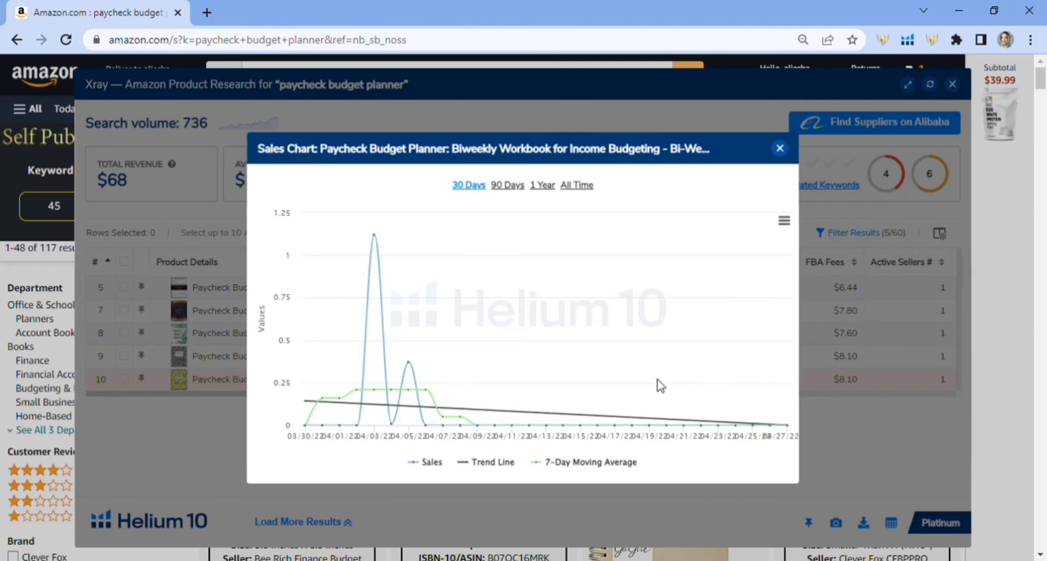
pyautogui.moveTo(375, 220)
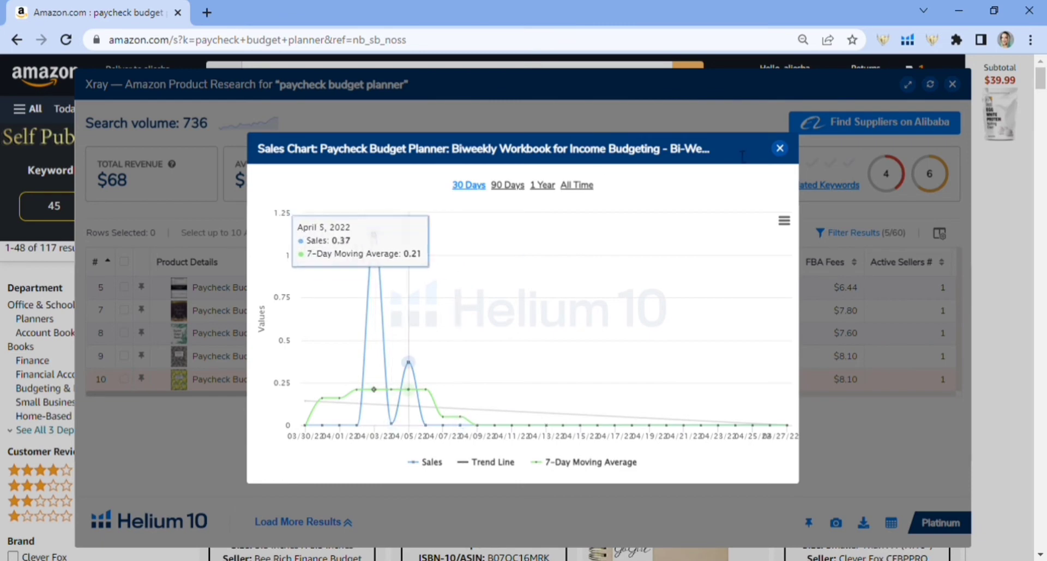
pyautogui.click(780, 147)
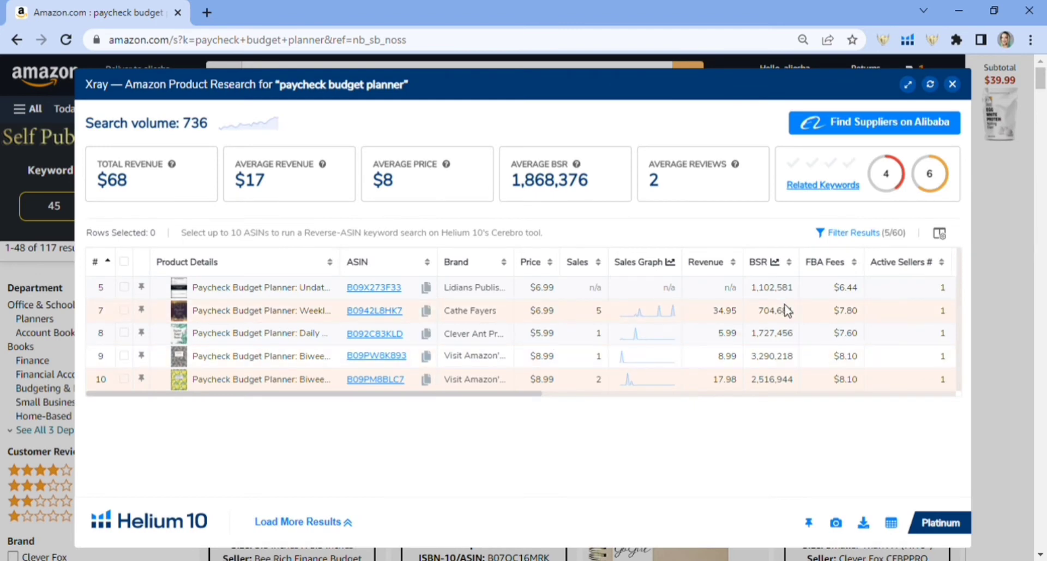
# - Show the Related Keywords list, with 'paycheck budget planner' at 736 searches
pyautogui.click(854, 189)
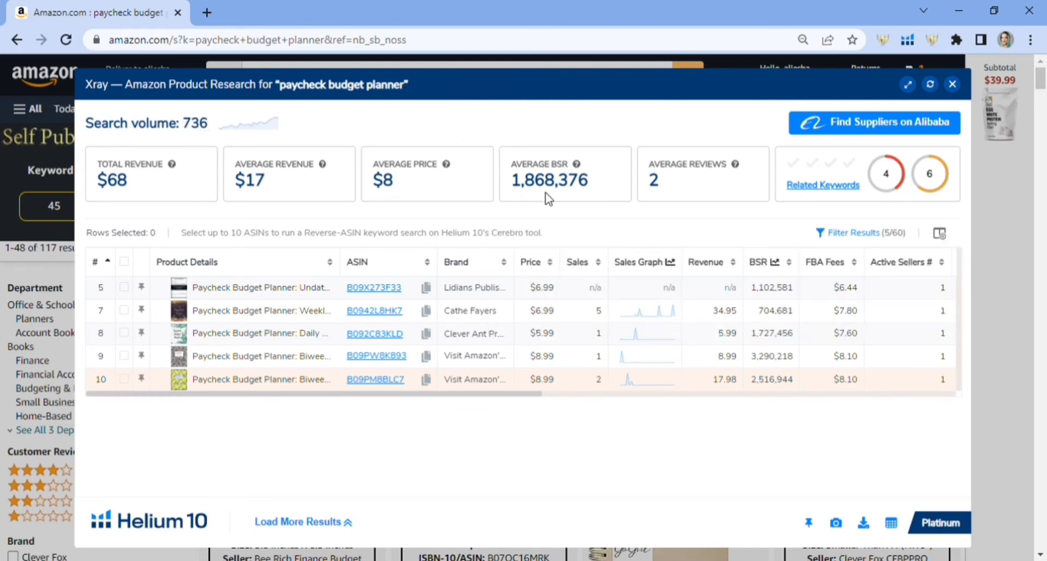
pyautogui.click(830, 186)
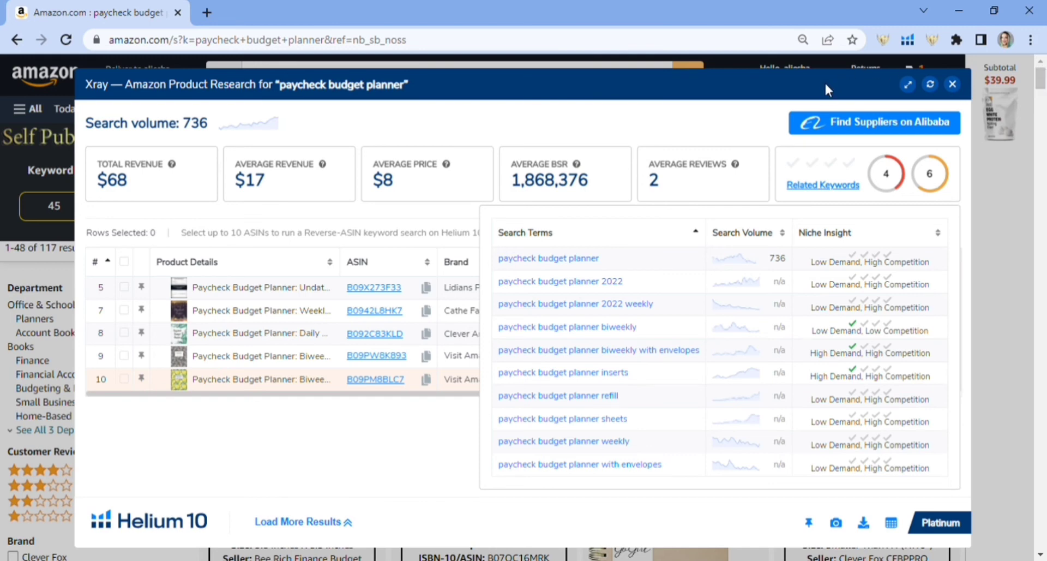
# - Close the Related Keywords popup and then the Xray research panel
pyautogui.click(778, 127)
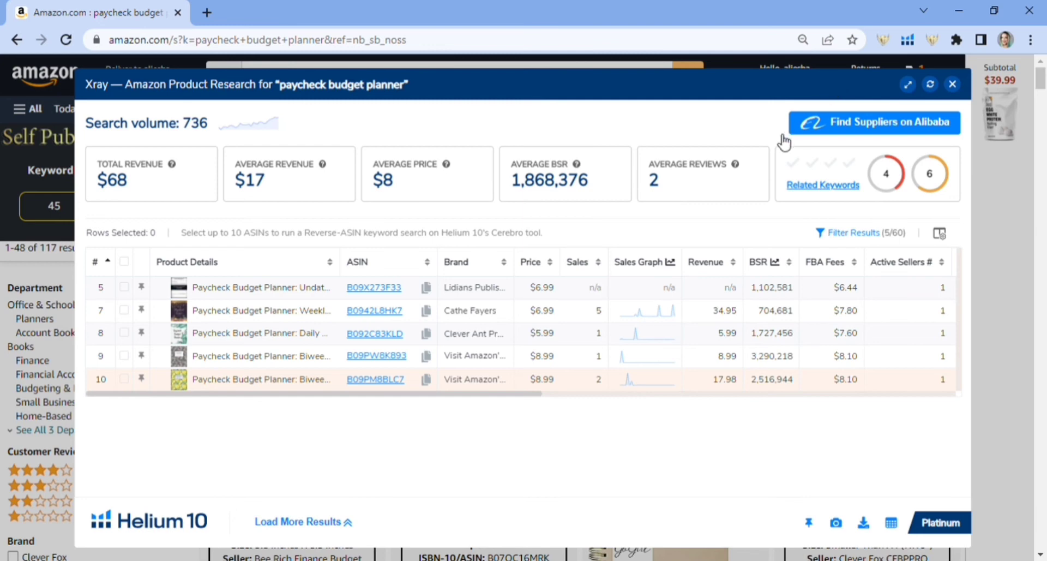
pyautogui.moveTo(786, 140); pyautogui.dragTo(779, 141)
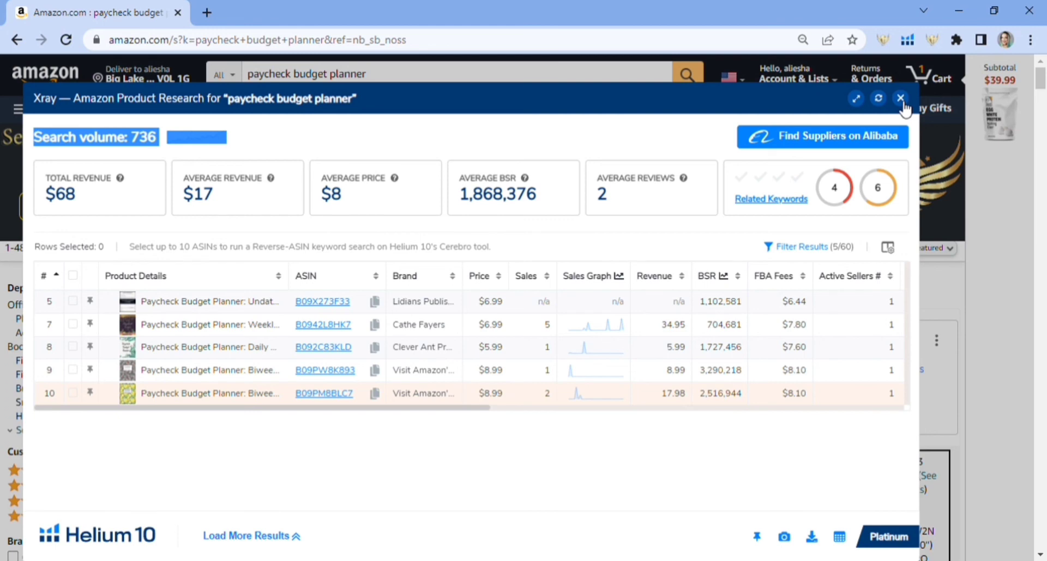
pyautogui.click(901, 100)
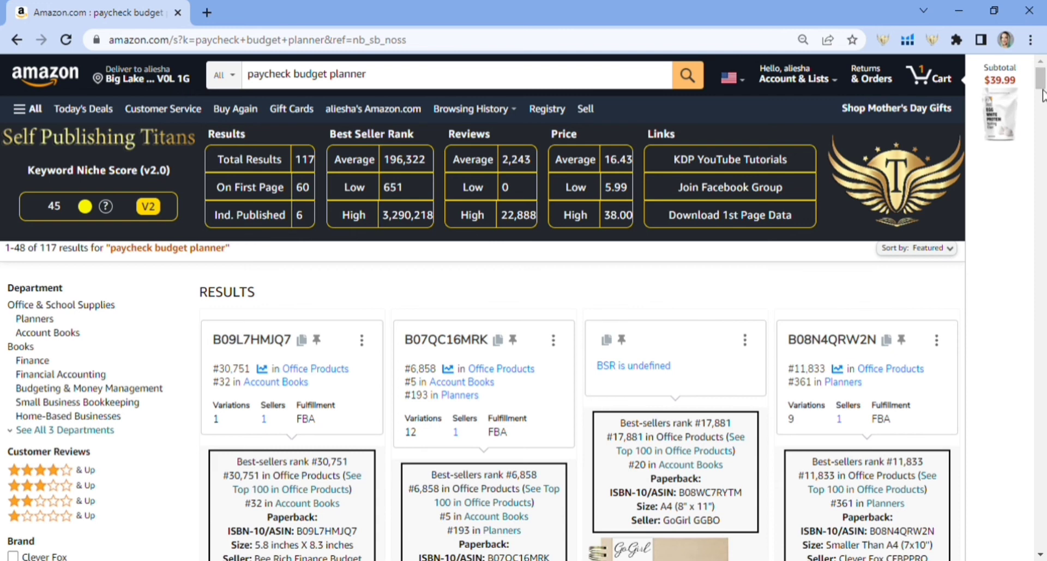
# - Scroll down to the next row of planner listings with their best-seller ranks
pyautogui.moveTo(1042, 98)
pyautogui.mouseDown()
pyautogui.moveTo(1043, 129)
pyautogui.moveTo(1043, 118)
pyautogui.mouseUp()
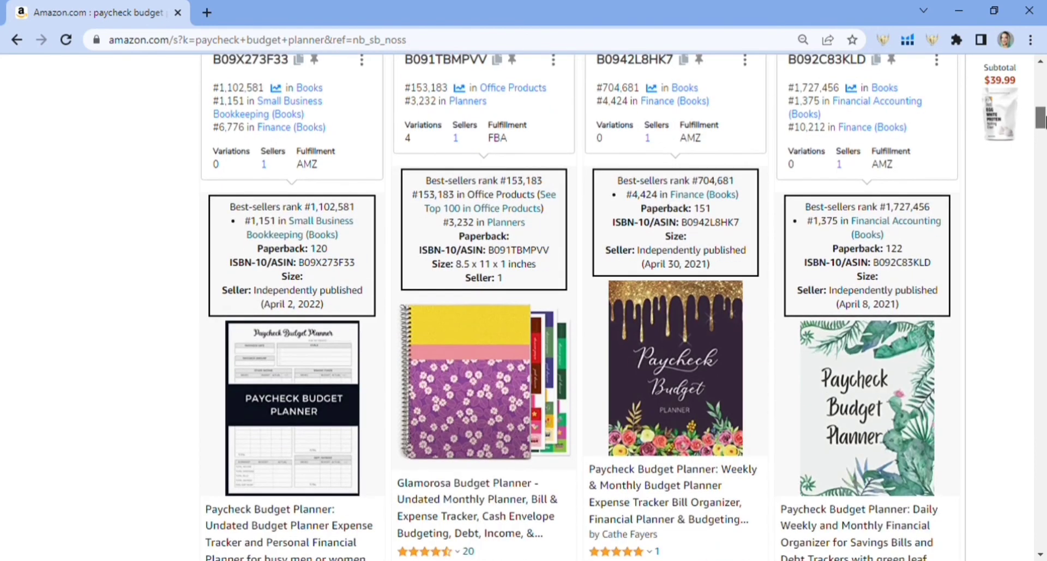